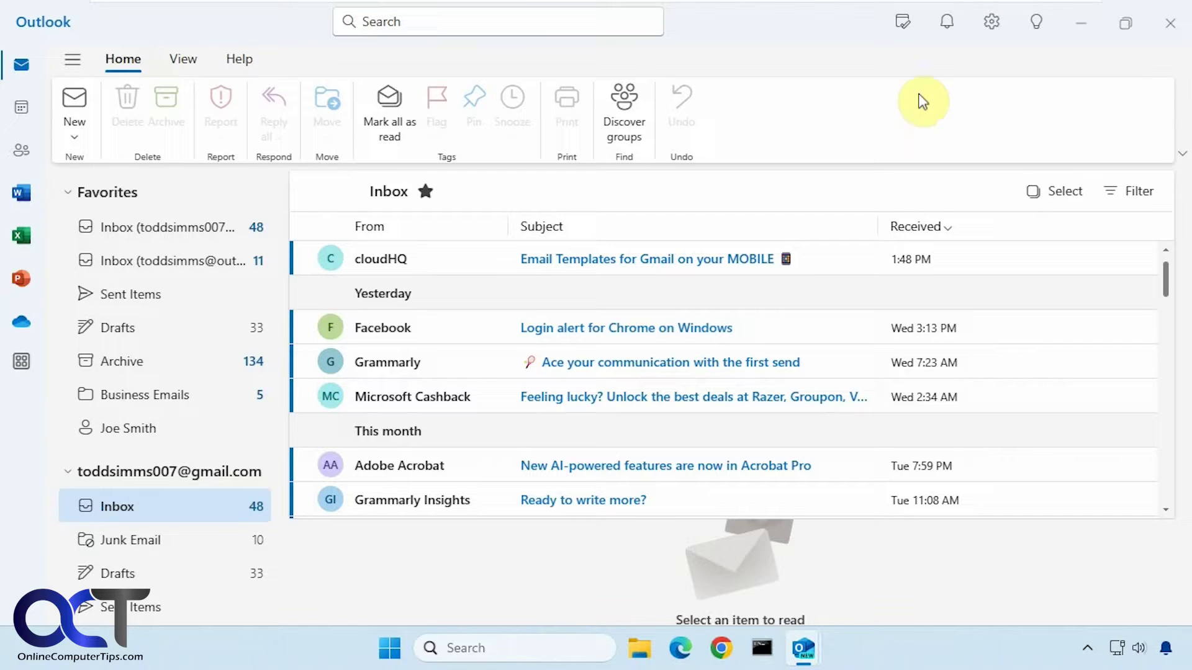
Step: Open Outlook's Settings to the Mail > Subscriptions page
left_click(992, 26)
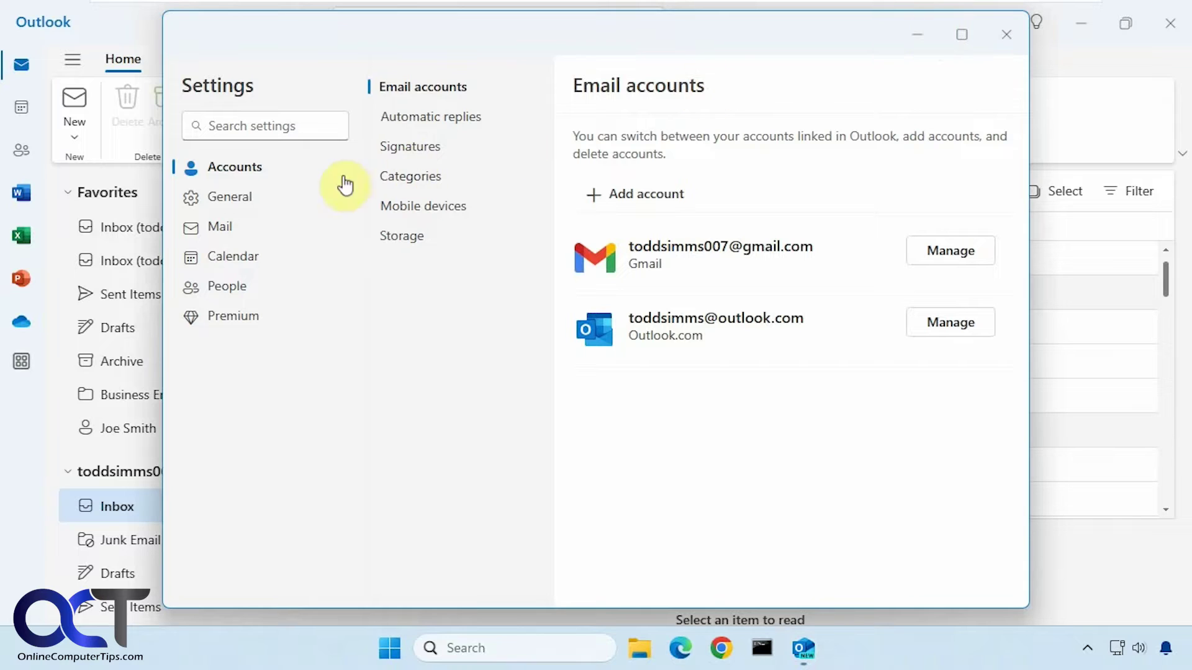
left_click(219, 228)
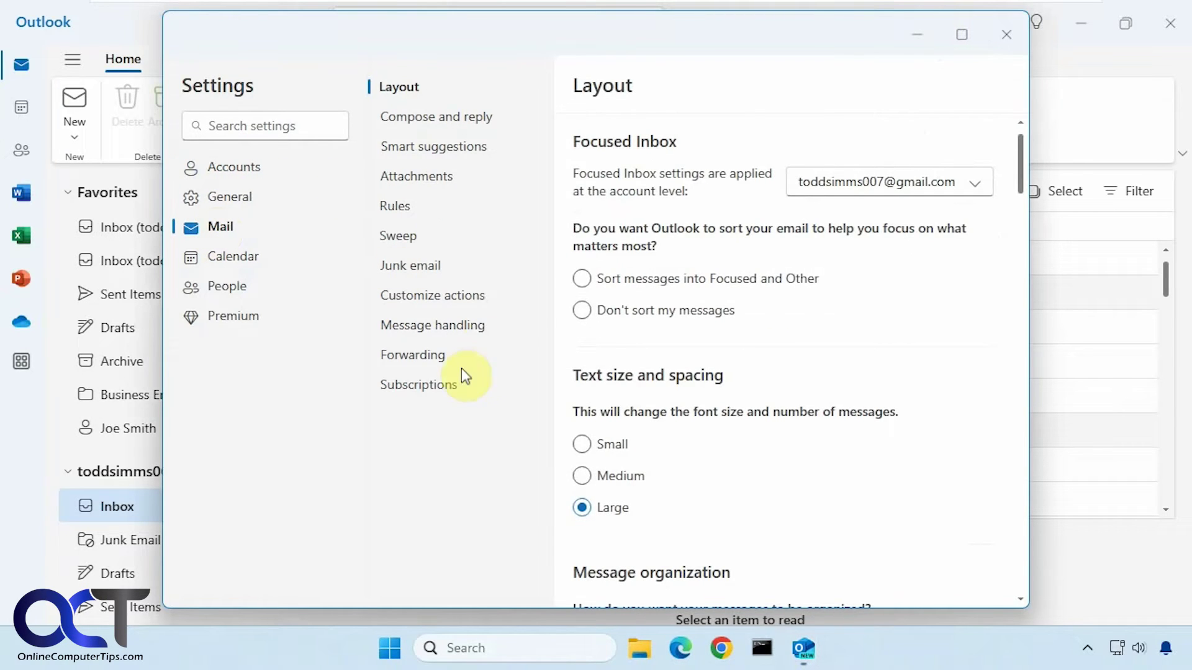
left_click(428, 385)
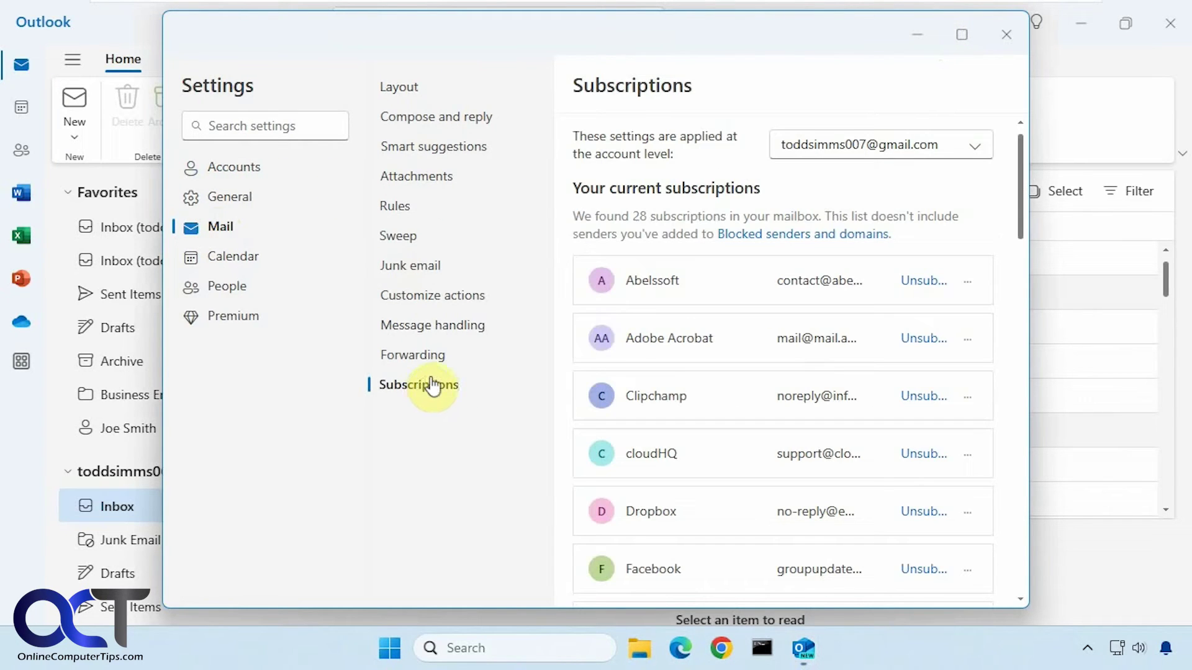
Step: Switch the subscriptions view to outlook.com and back to Gmail, then scroll to unsubscribed Best Buy
left_click(911, 155)
left_click(901, 188)
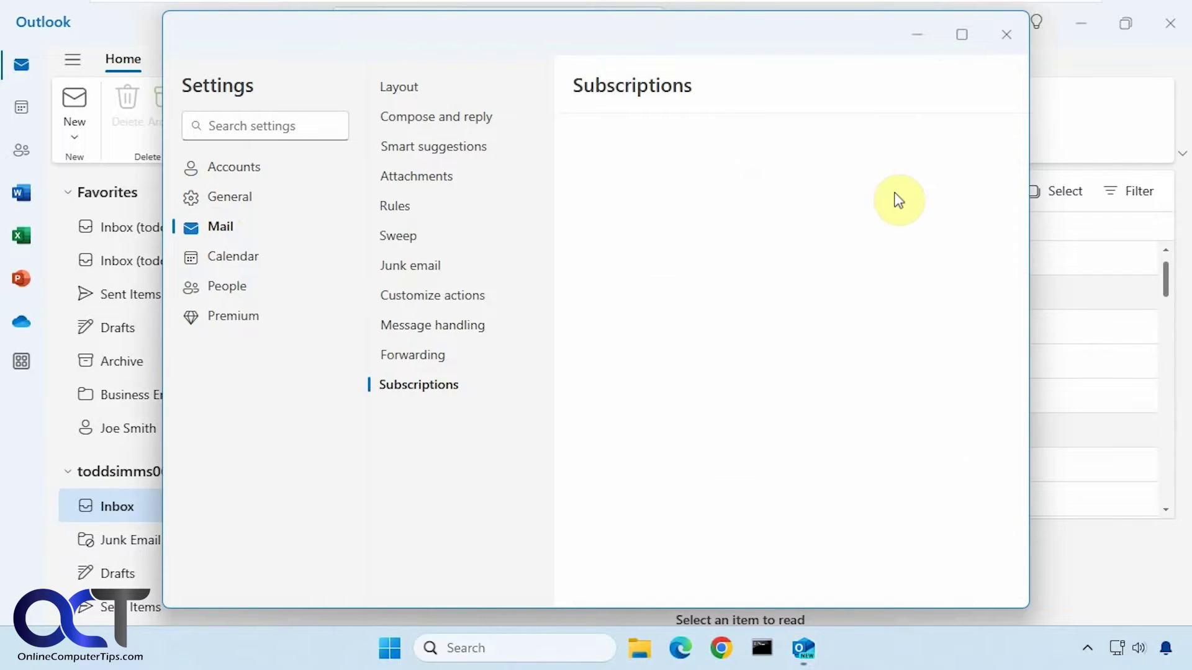
left_click(894, 146)
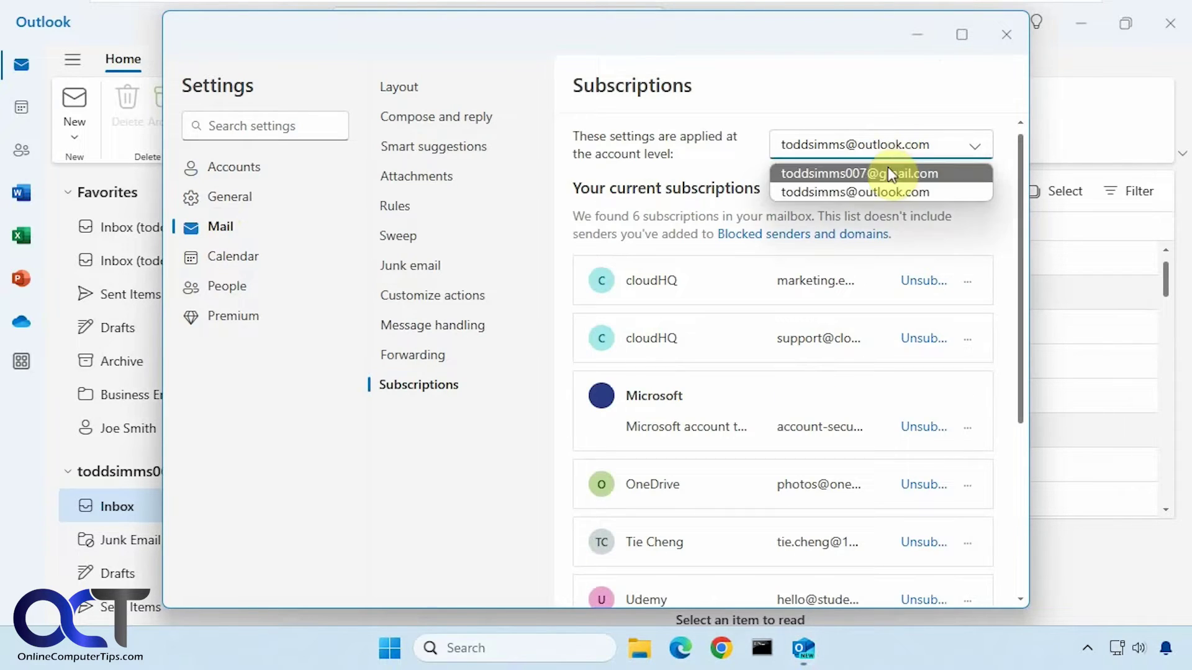
left_click(889, 169)
left_click_drag(1019, 165, 1014, 519)
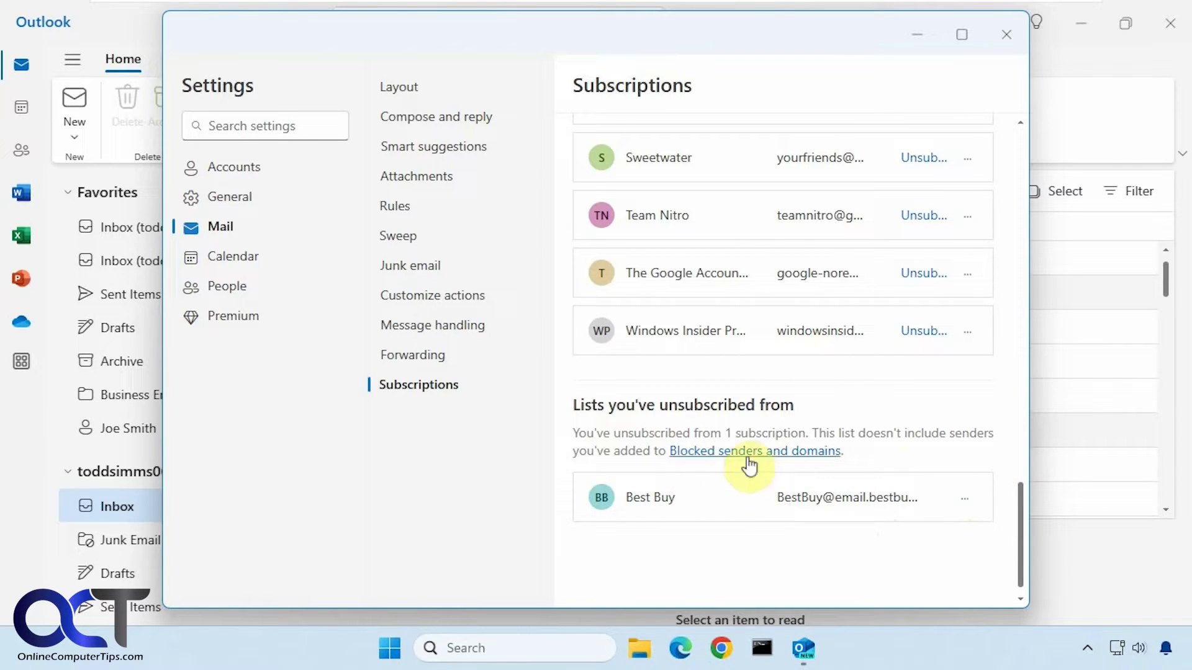
Step: View Best Buy's Block option without blocking, then unsubscribe from Windows Insider Program and confirm
left_click(965, 501)
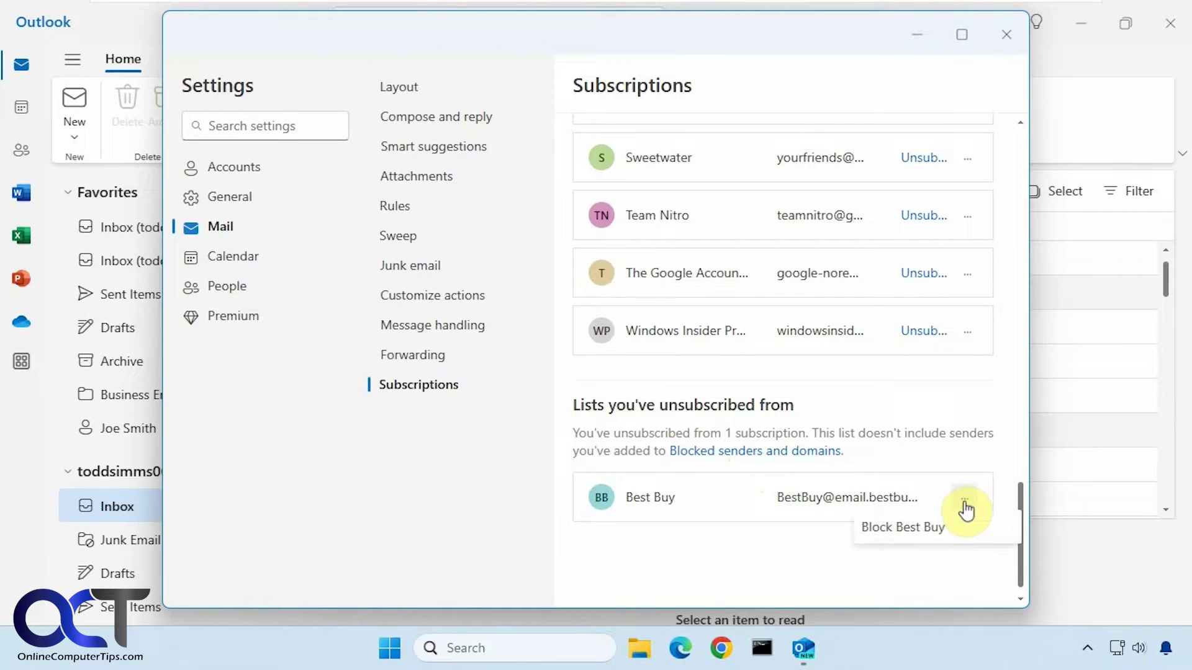
left_click(875, 574)
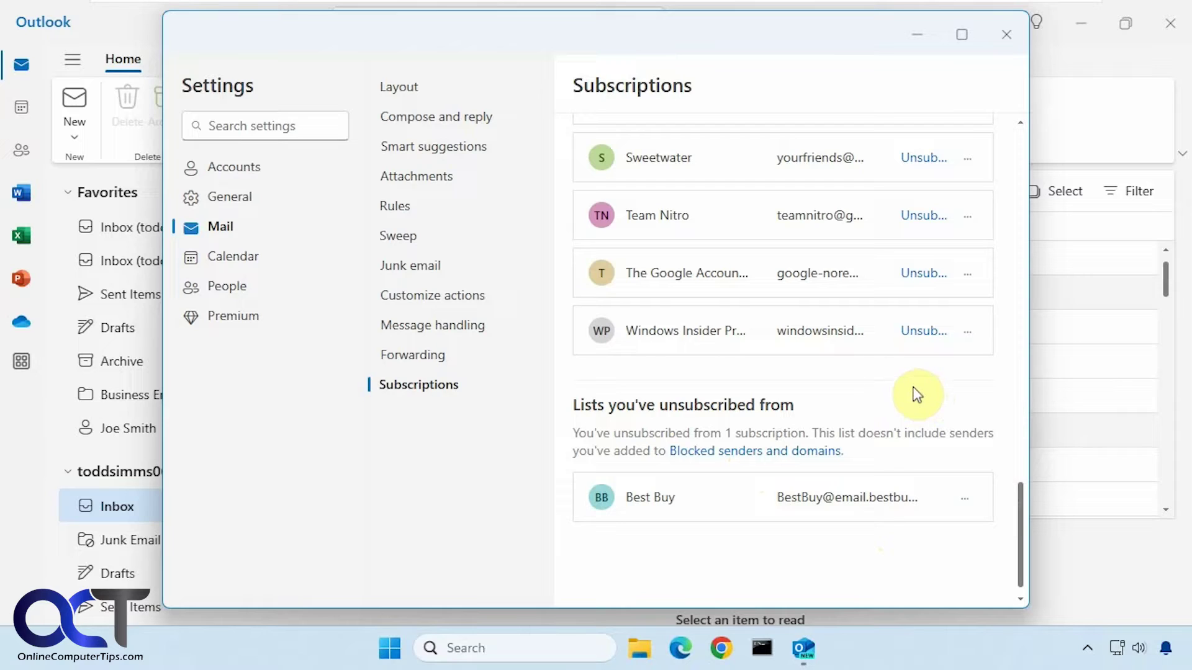
left_click(923, 333)
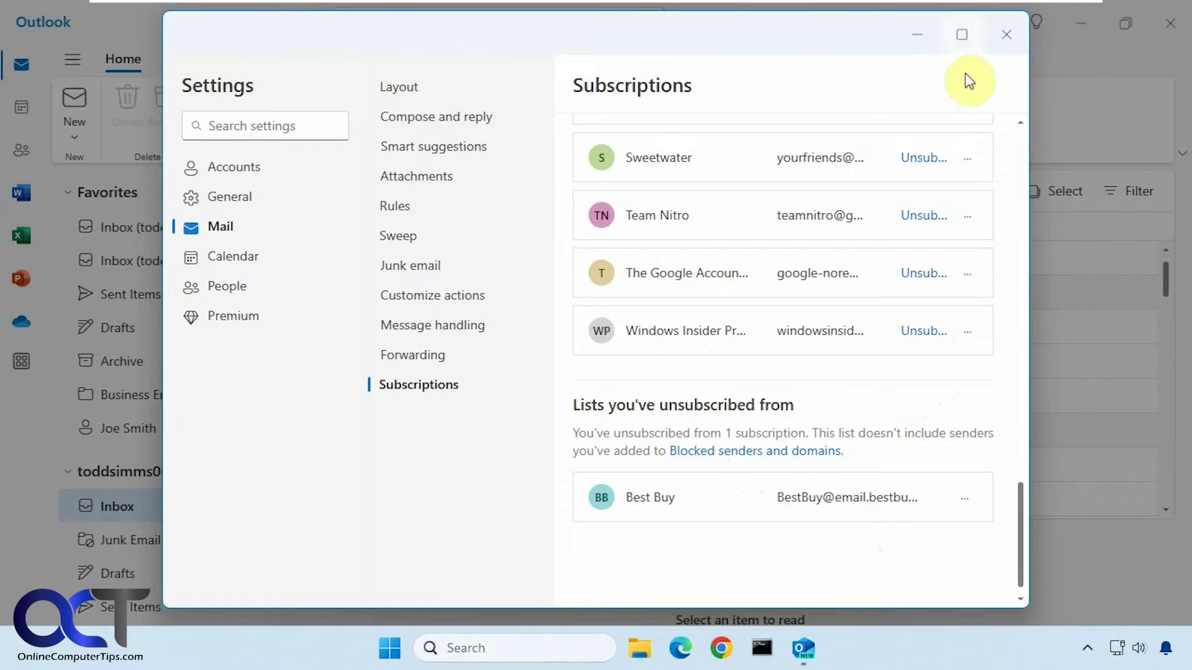
left_click(917, 32)
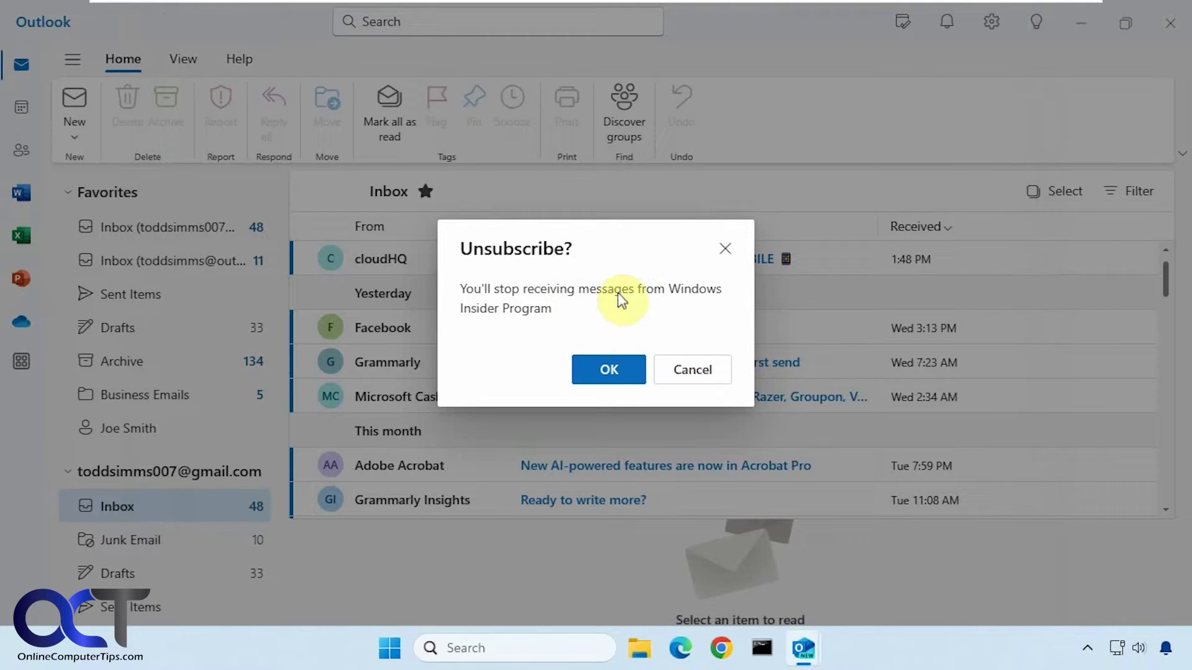
left_click(608, 370)
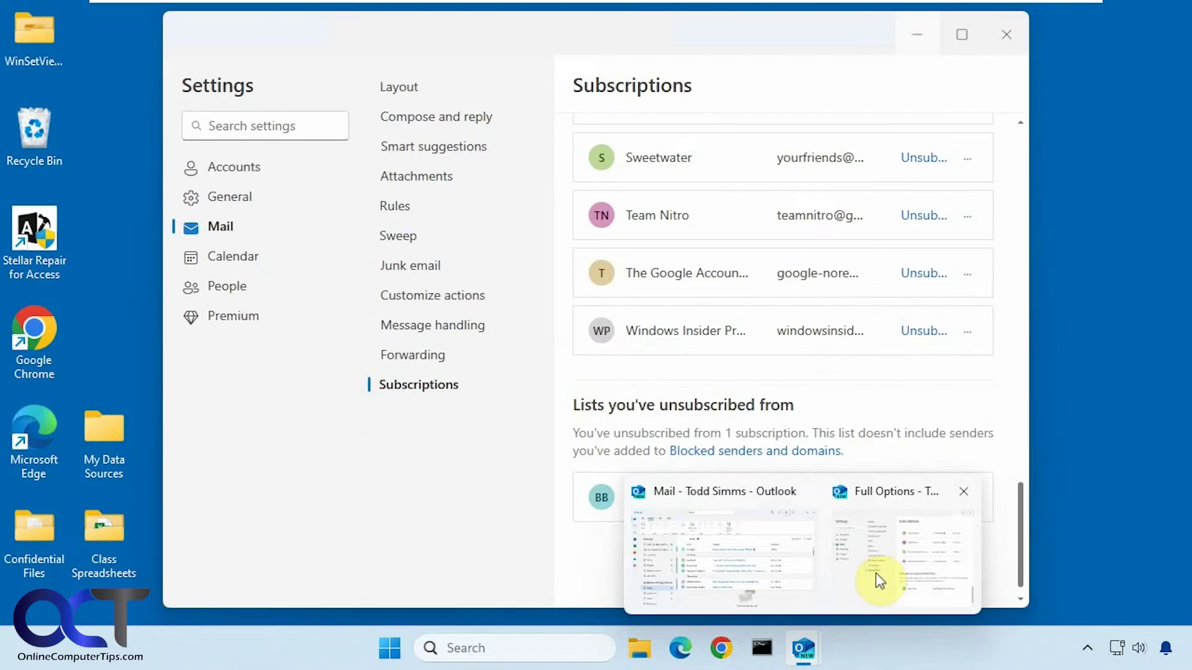
Step: Restore Settings, find OneDrive in the Subscriptions list, and confirm unsubscribing from its emails
left_click(874, 584)
scroll(959, 381, "up", 7)
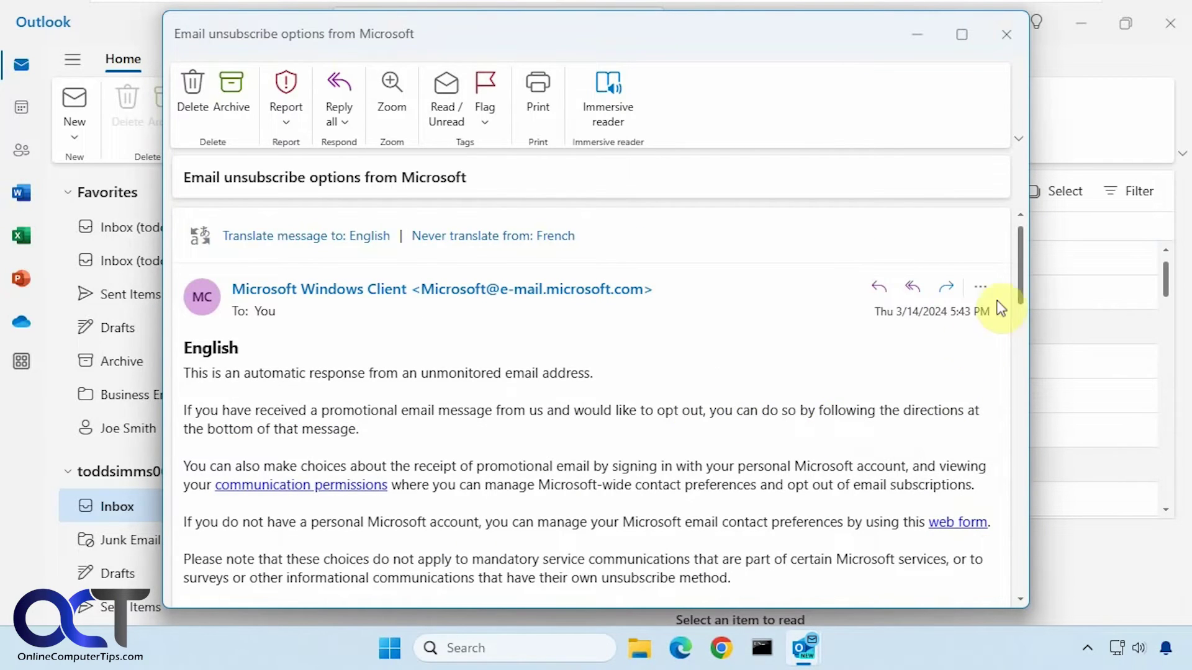
mouse_move(1020, 286)
left_mouse_down()
mouse_move(988, 436)
mouse_move(982, 562)
mouse_move(1022, 309)
left_mouse_up()
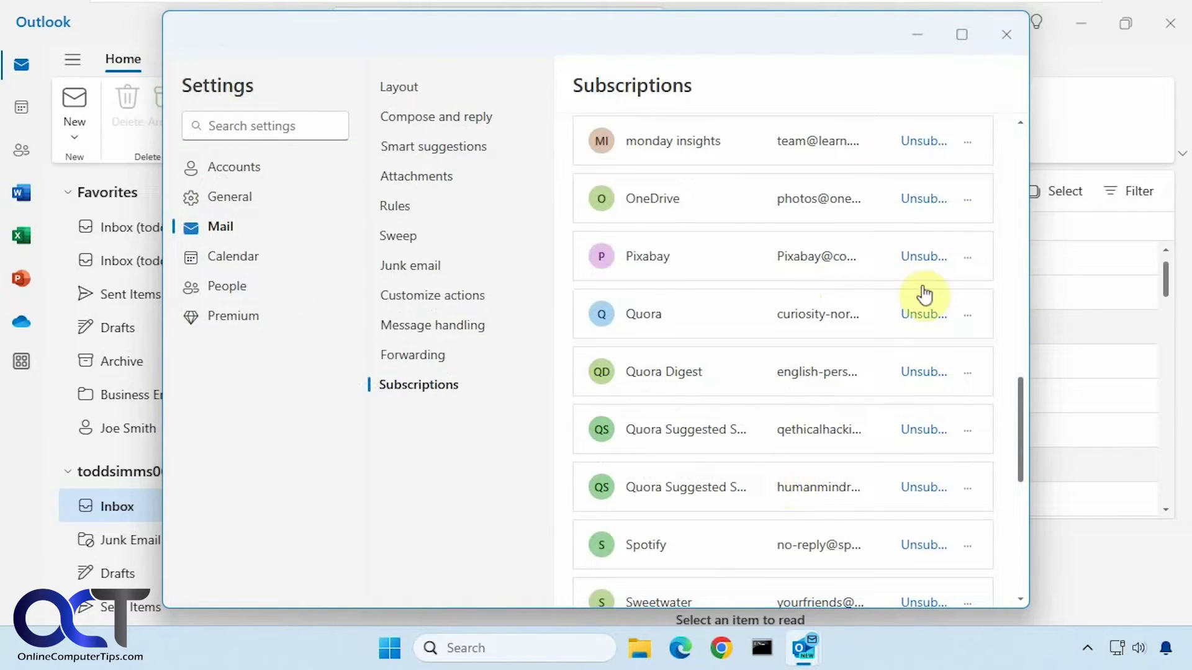
left_click(930, 205)
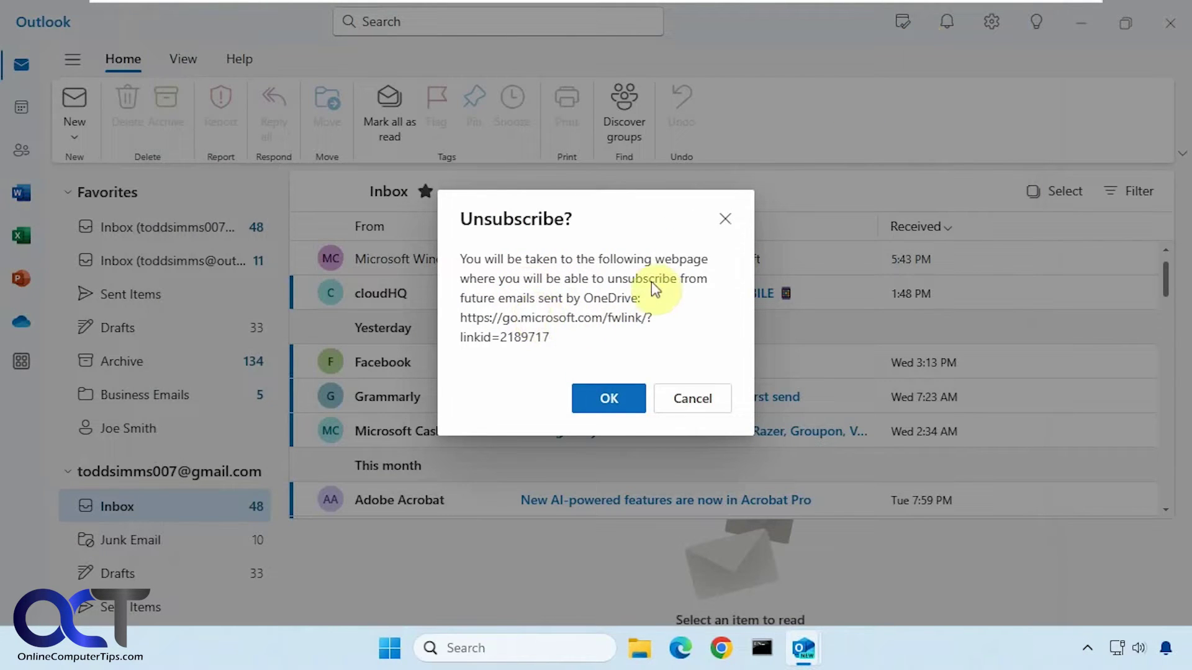
left_click(609, 398)
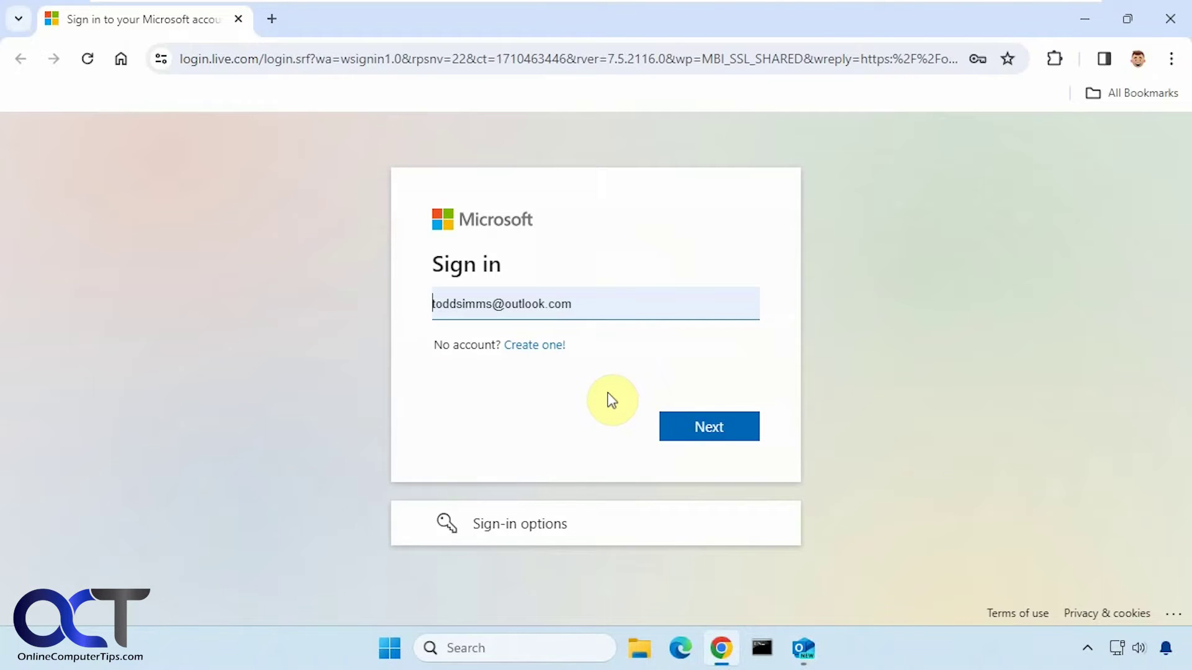
Step: Sign in to the Microsoft account with its password, stay signed in, then return to Outlook
left_click(692, 426)
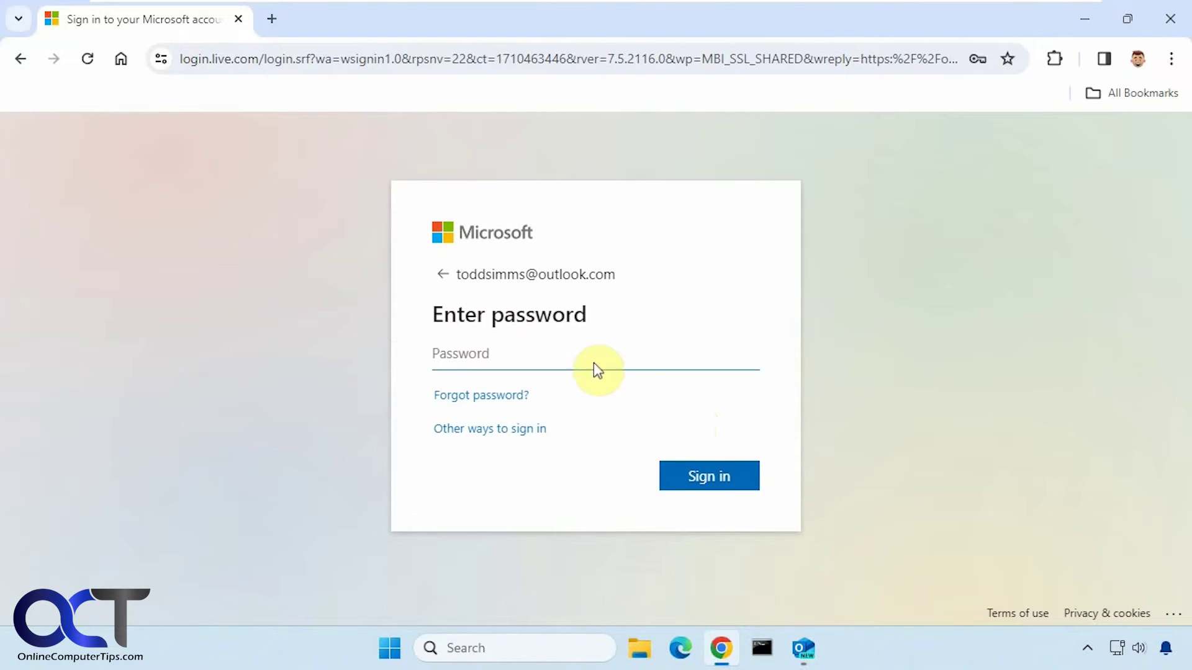
type("••••••••")
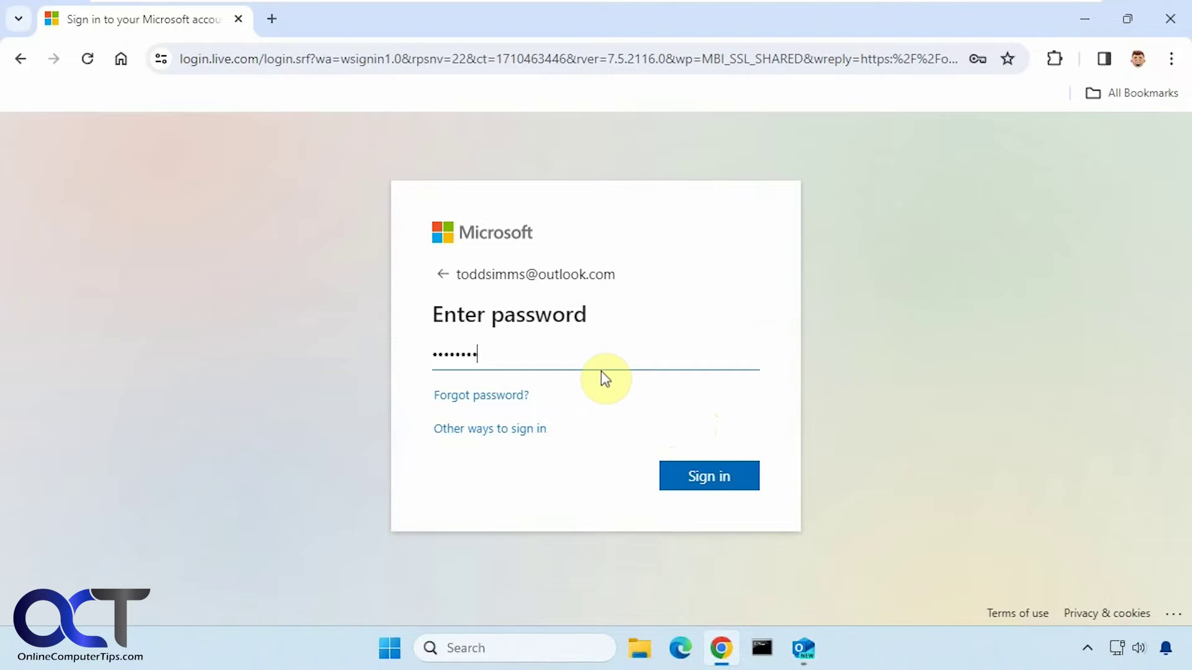
left_click(686, 475)
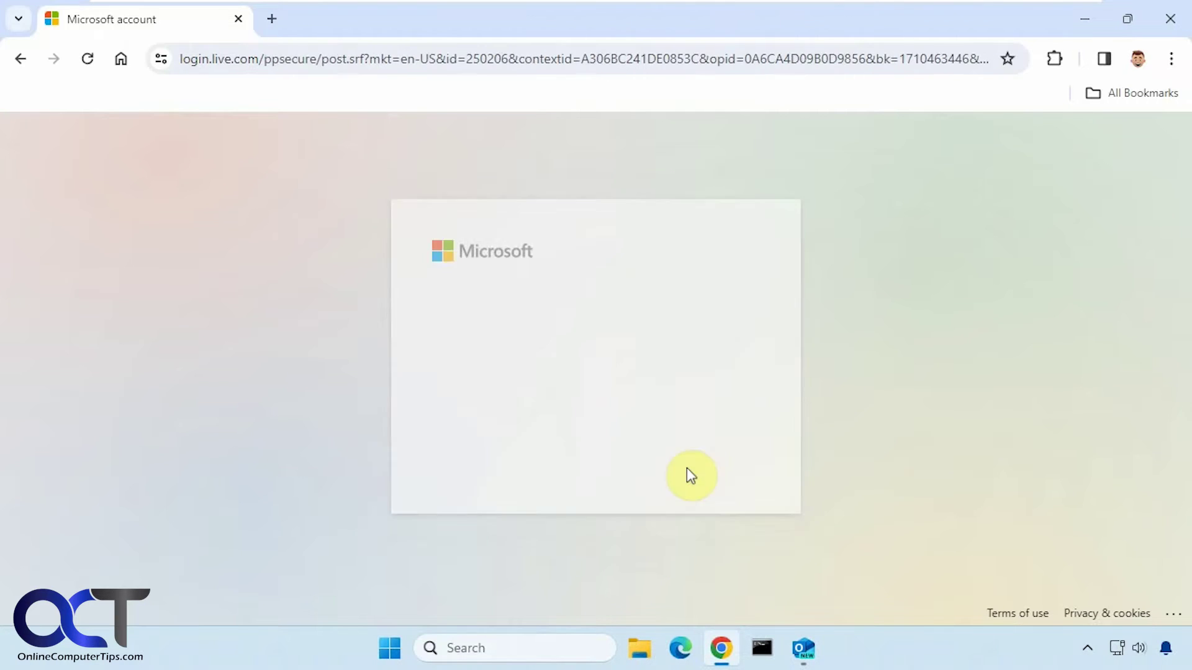
left_click(686, 467)
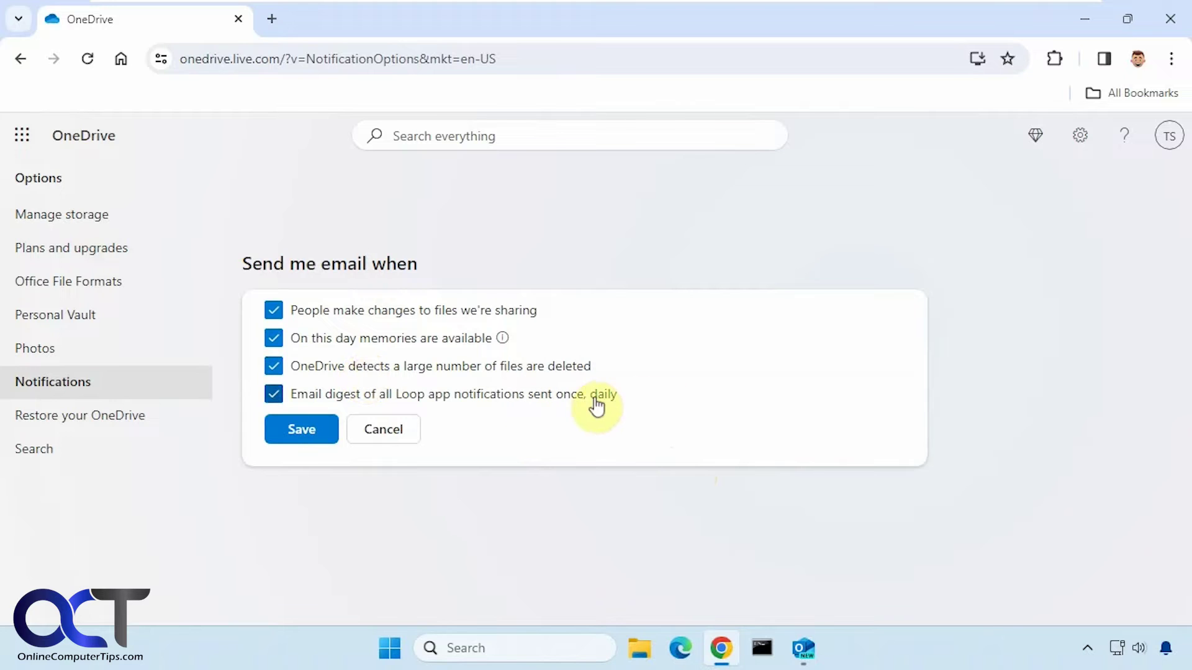
mouse_move(803, 648)
left_click(781, 593)
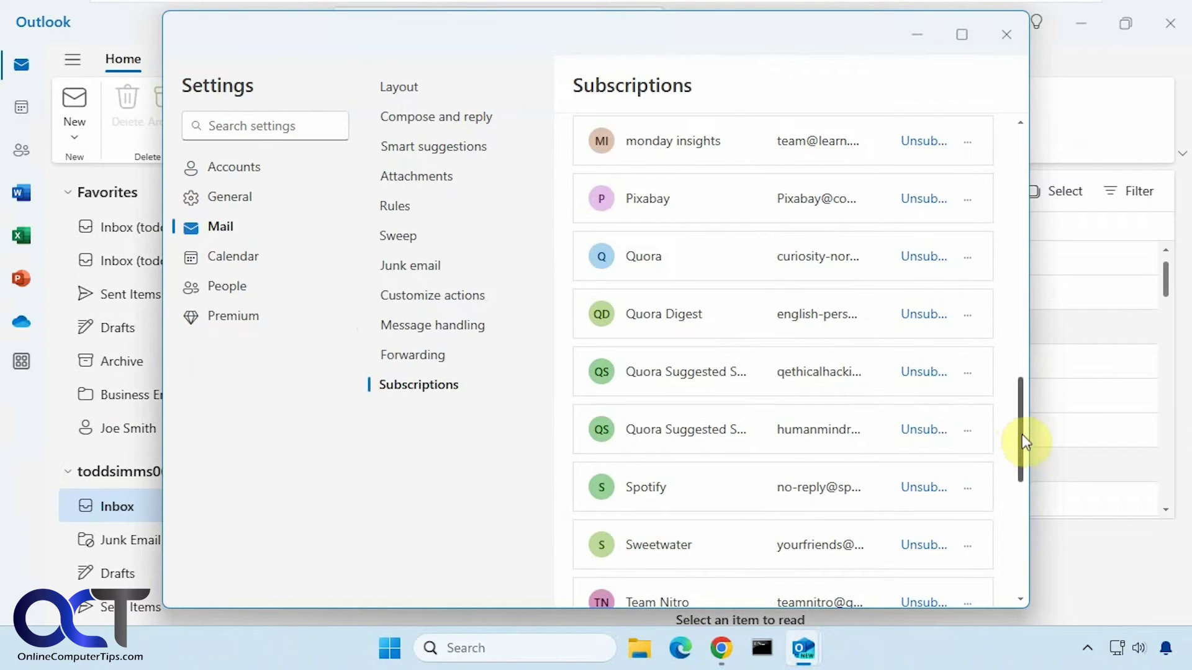
Step: Unsubscribe from Pixabay and accept opening its unsubscribe webpage
left_click_drag(1023, 442, 1032, 411)
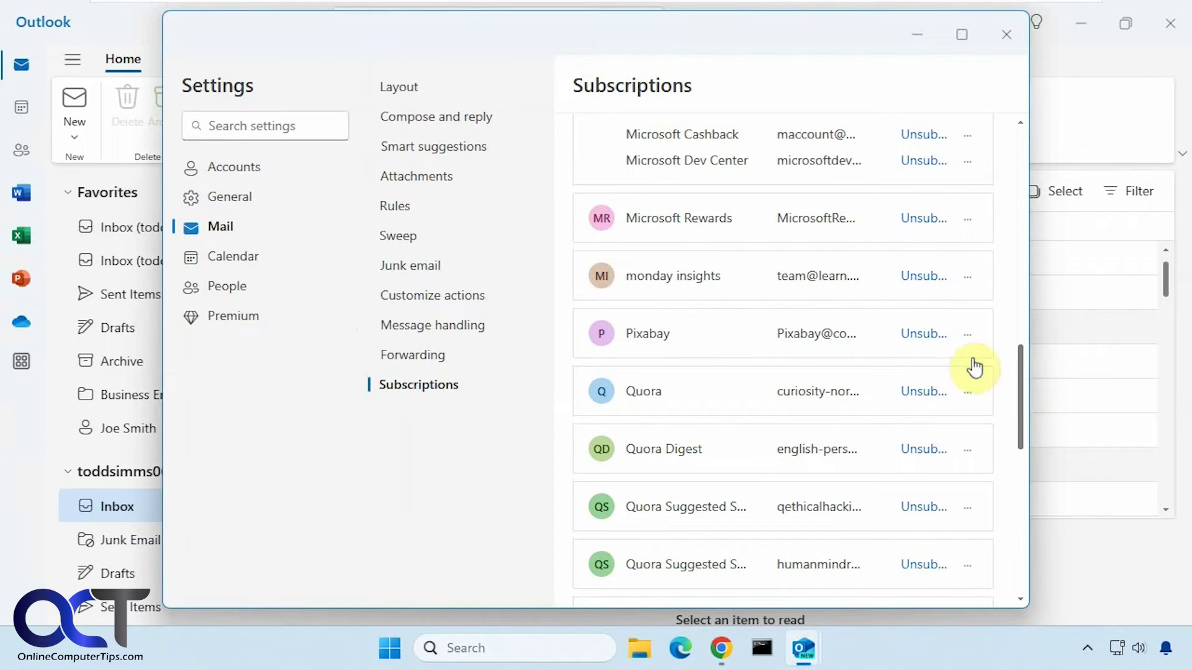
left_click(920, 335)
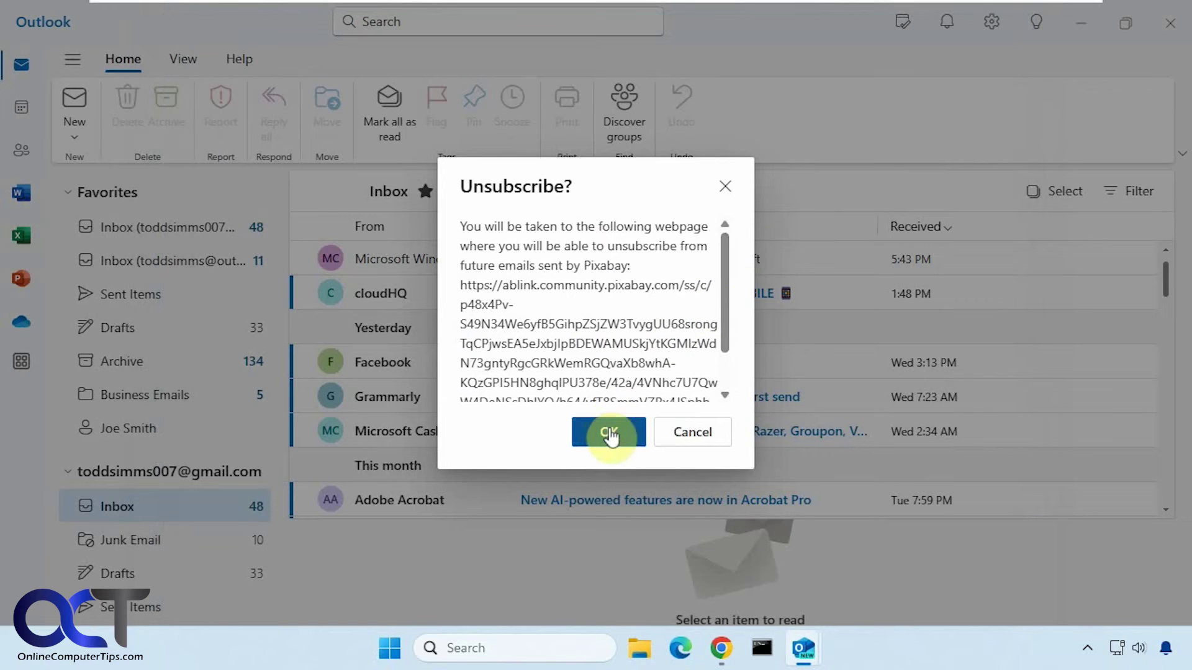
left_click(608, 432)
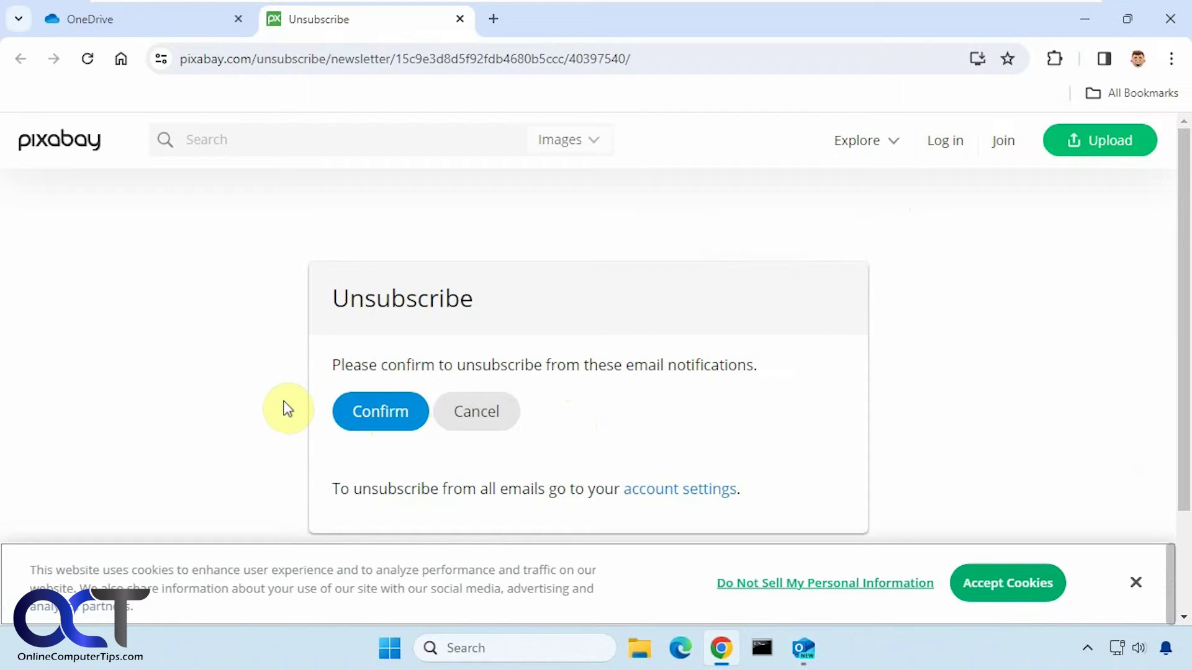
Step: Confirm the Pixabay email unsubscribe on its webpage
left_click(392, 417)
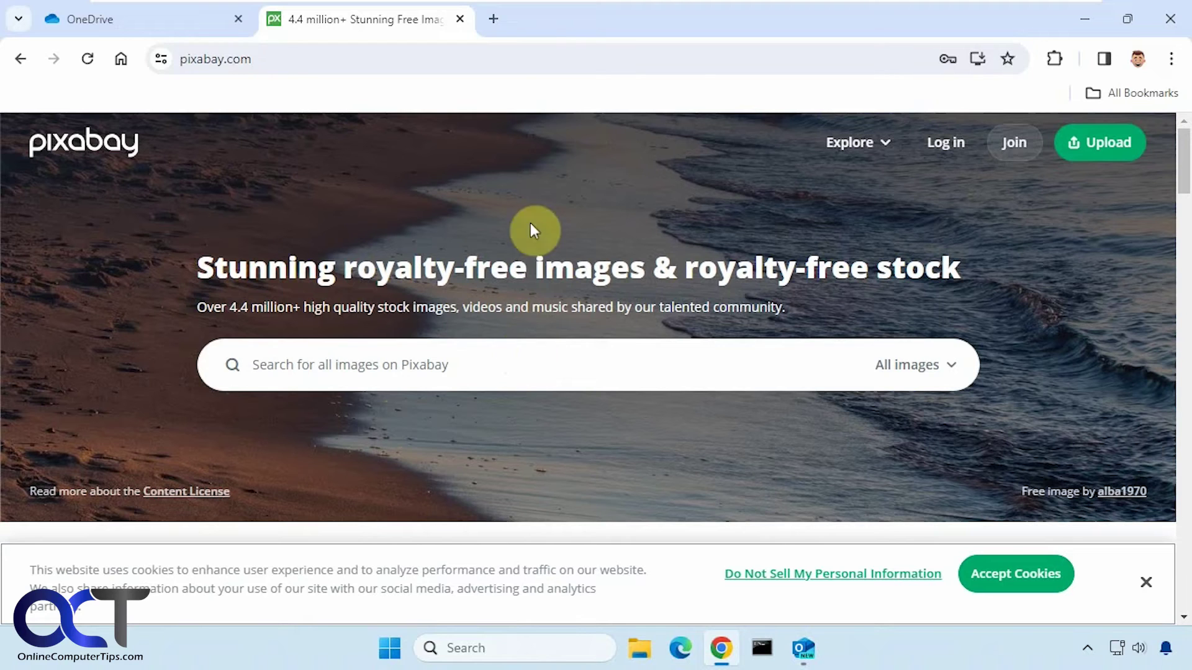
Step: Close Chrome, return to Subscriptions, and confirm unsubscribing from monday insights
left_click(1166, 20)
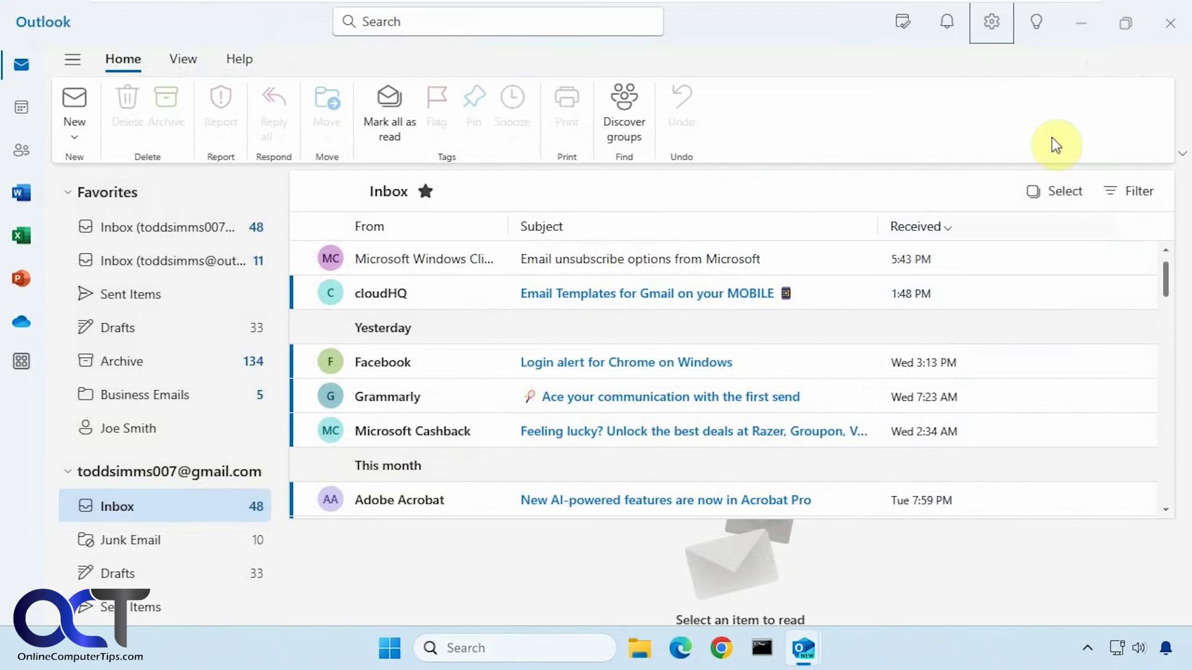
mouse_move(804, 653)
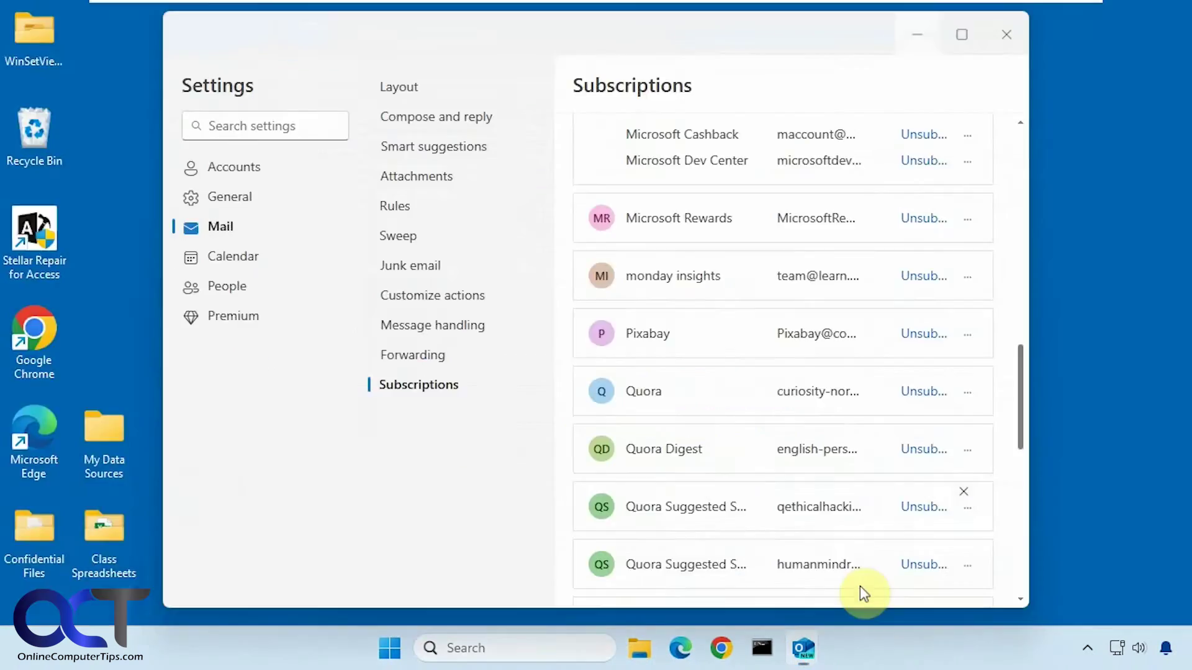
left_click(860, 586)
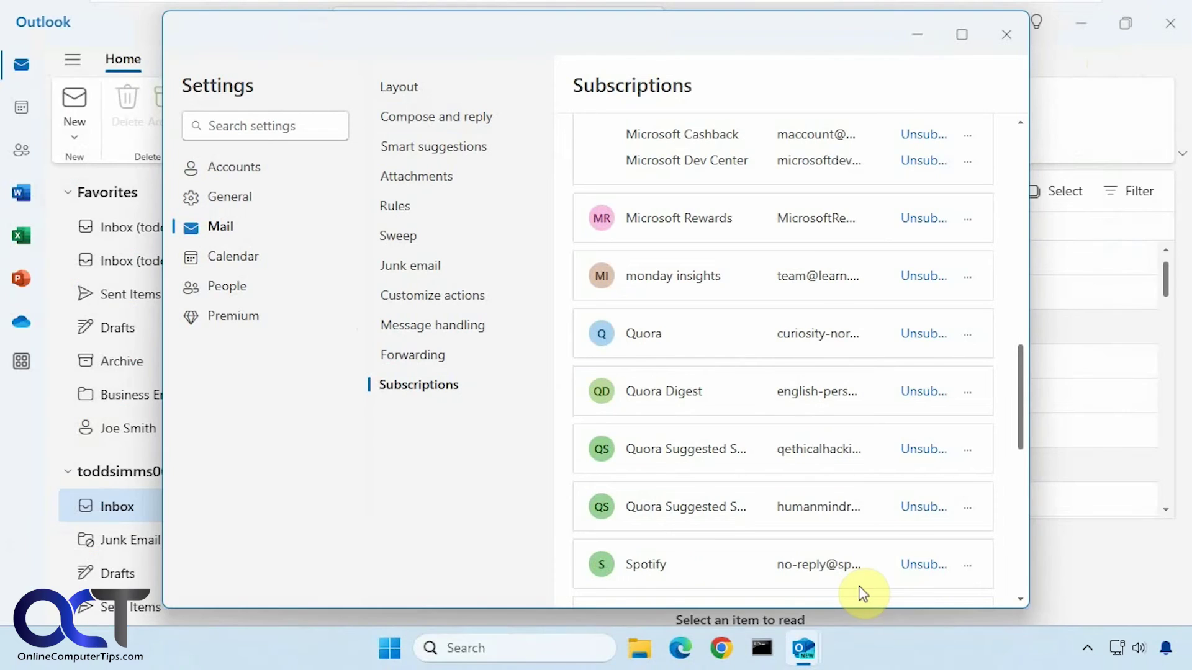
left_click(929, 284)
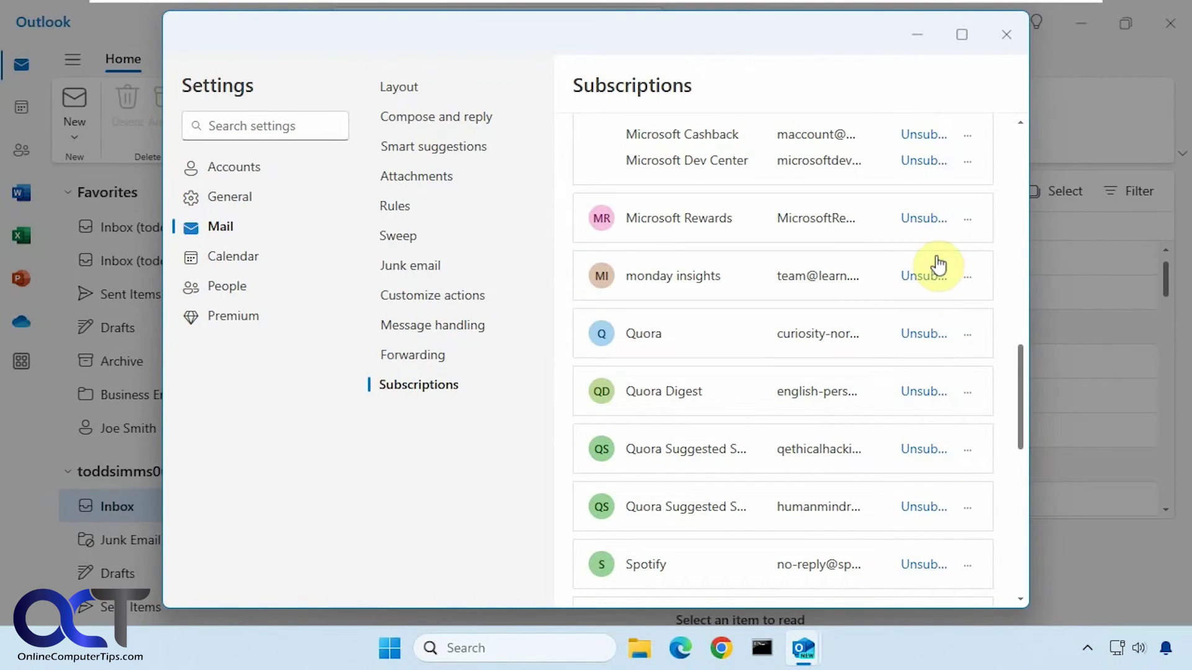
left_click(917, 36)
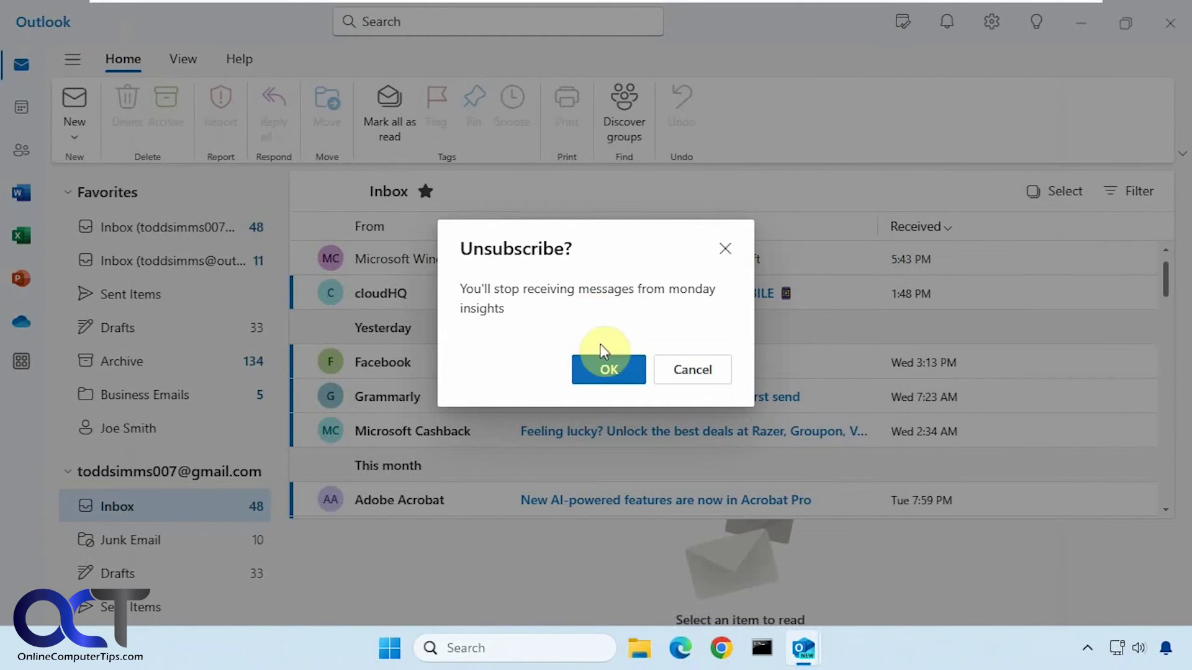
left_click(606, 368)
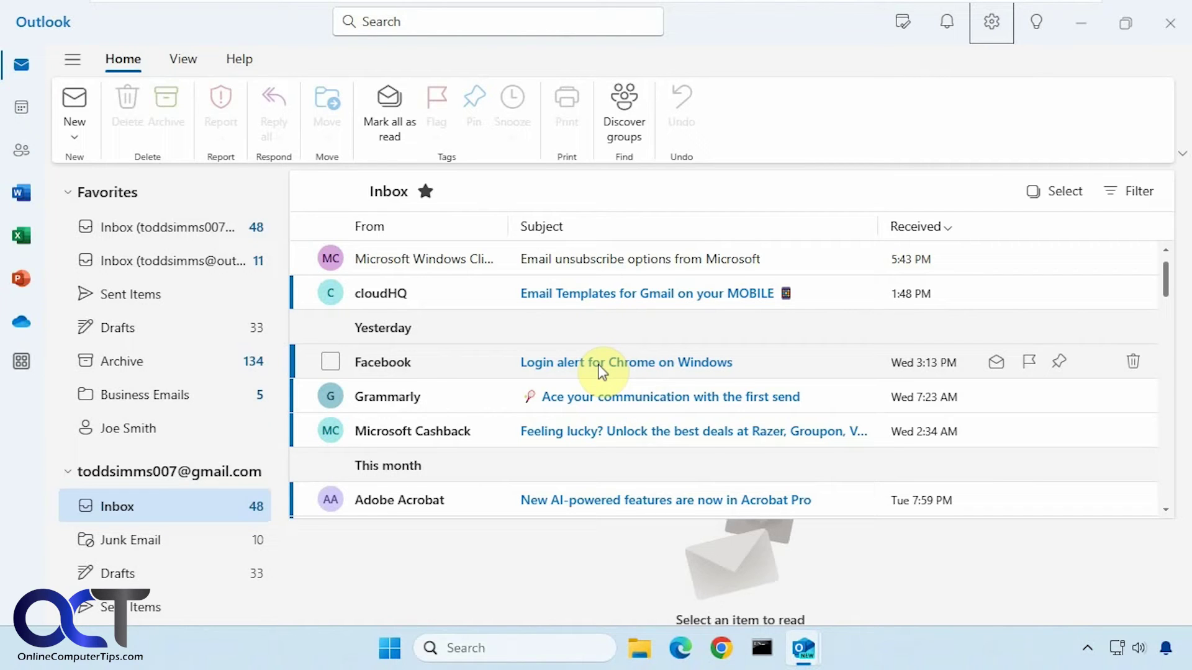
Step: Scroll to 'Lists you've unsubscribed from' and view monday insights' Block option without blocking
mouse_move(802, 648)
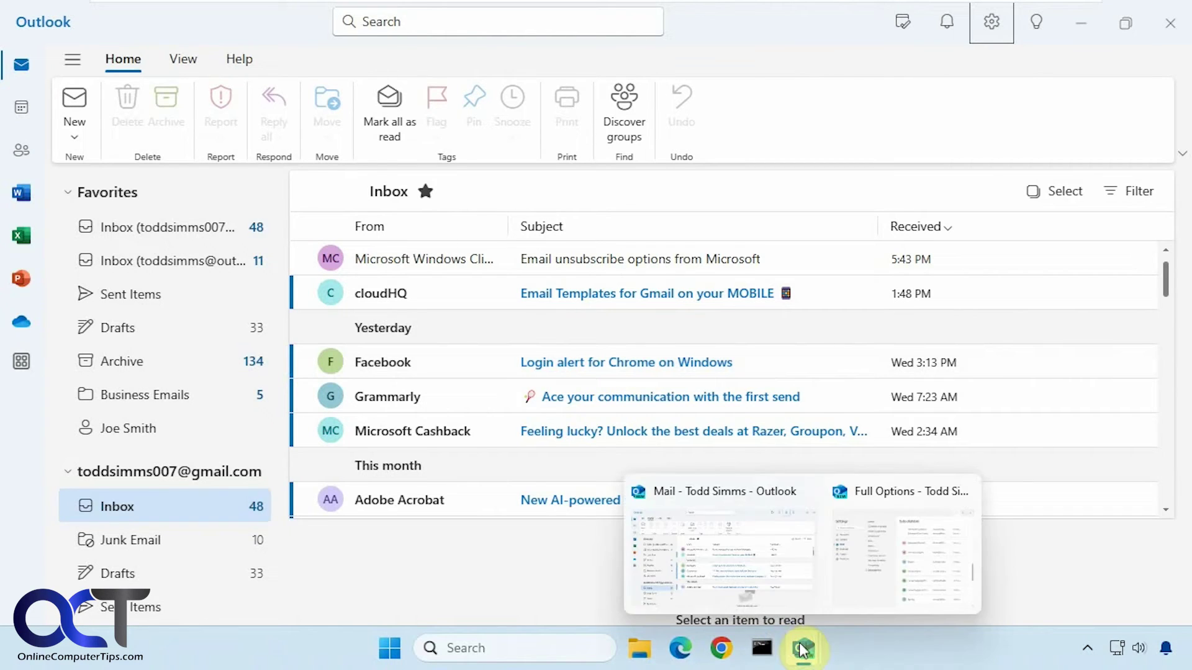
left_click(858, 592)
scroll(1023, 385, "down", 3)
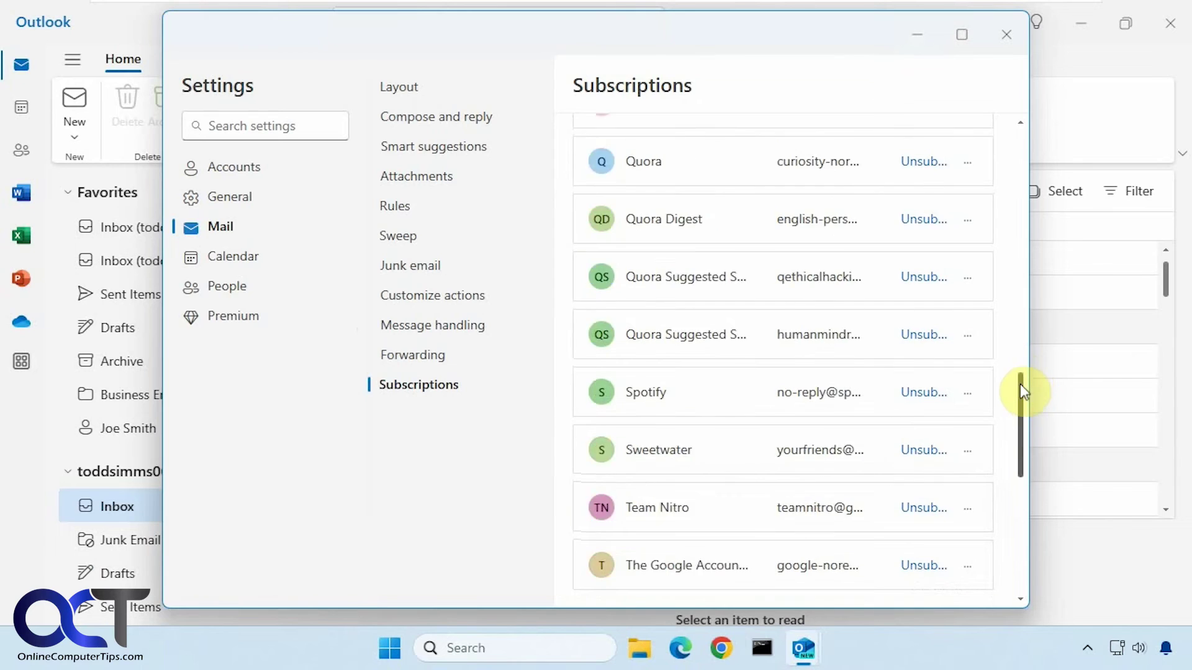
left_click_drag(1022, 390, 1011, 521)
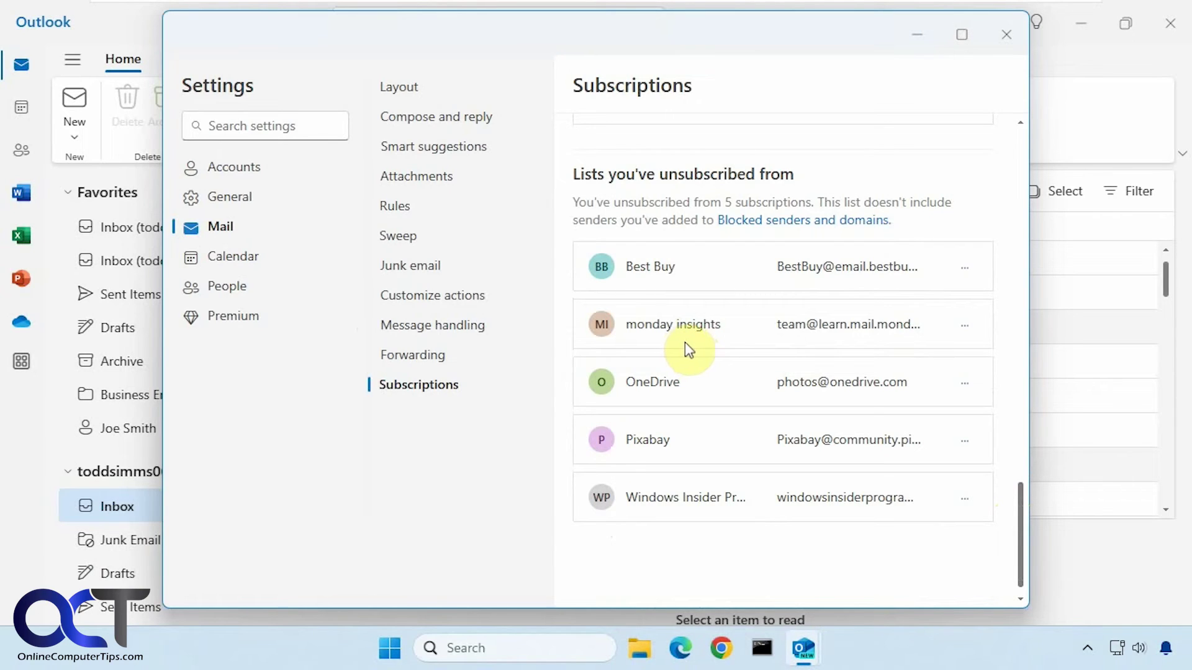
left_click(966, 326)
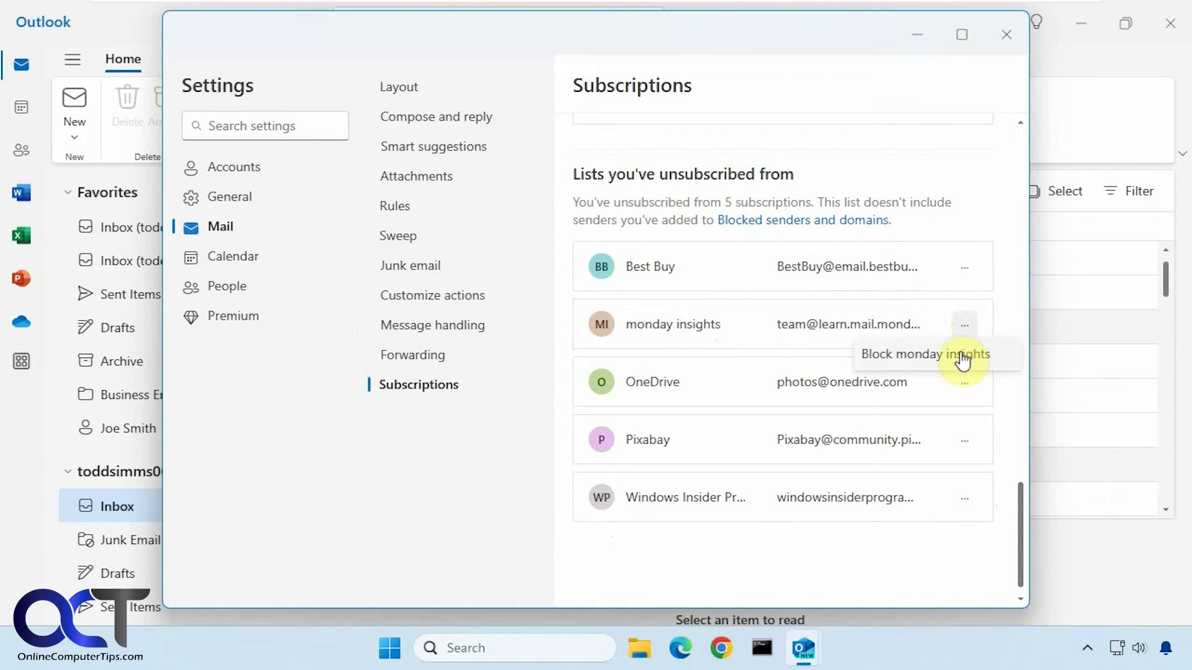
left_click(917, 570)
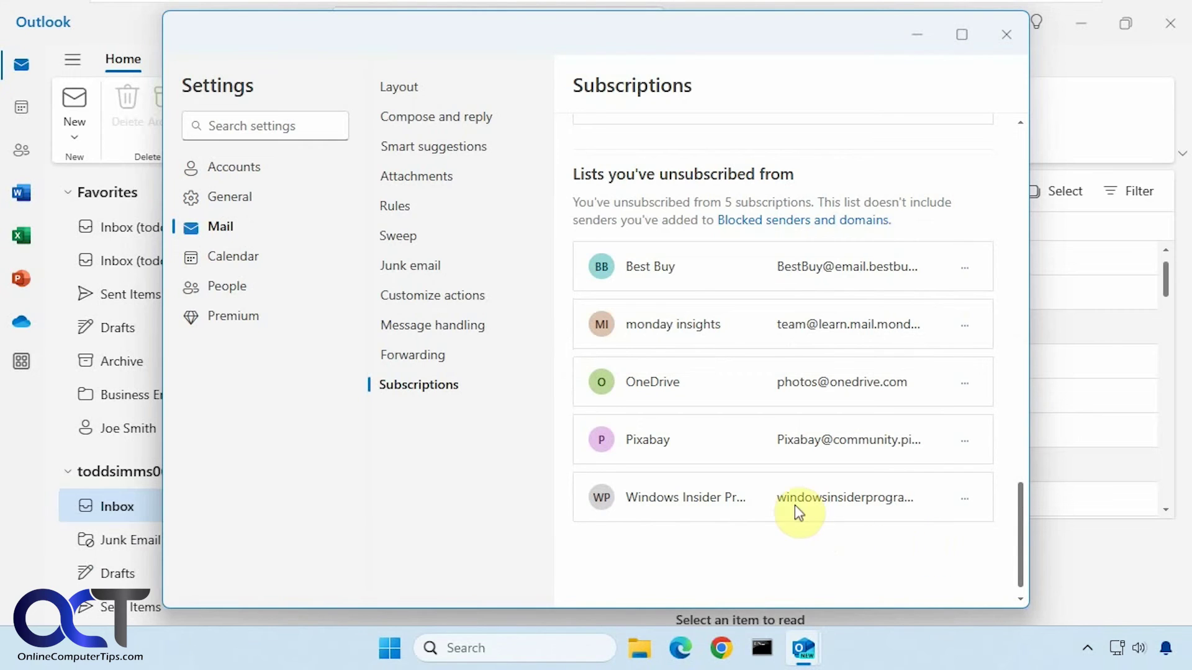
Step: Reopen Settings at Mail > Subscriptions and show the Block option for Windows Insider Program
left_click(1006, 34)
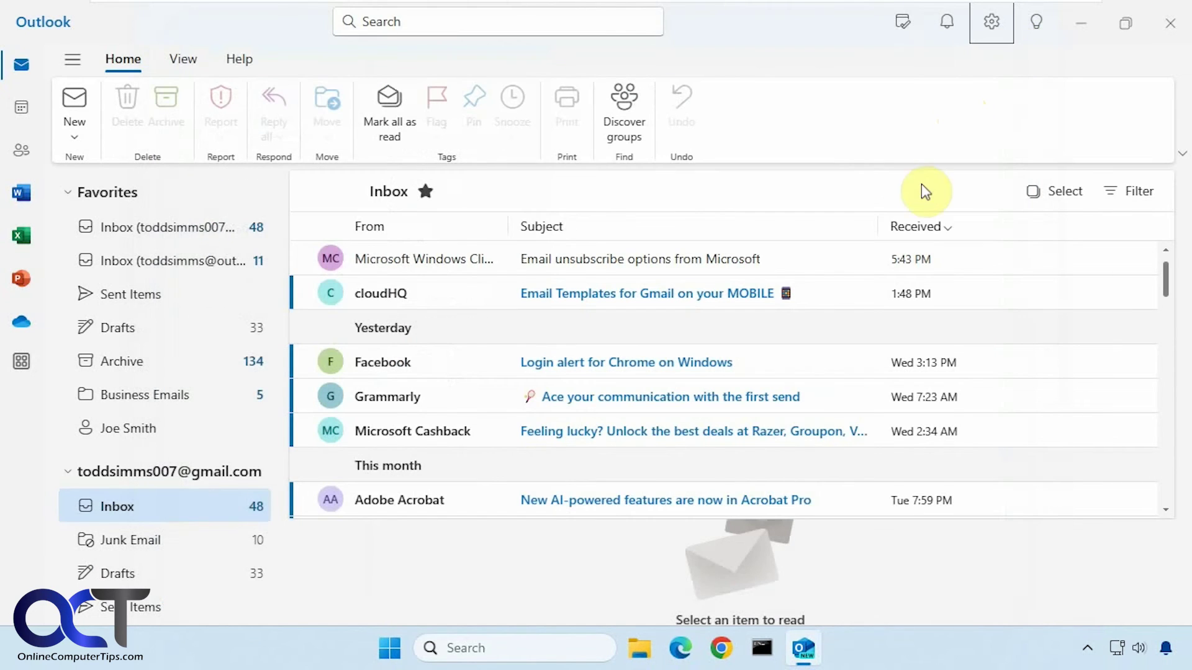
left_click(988, 31)
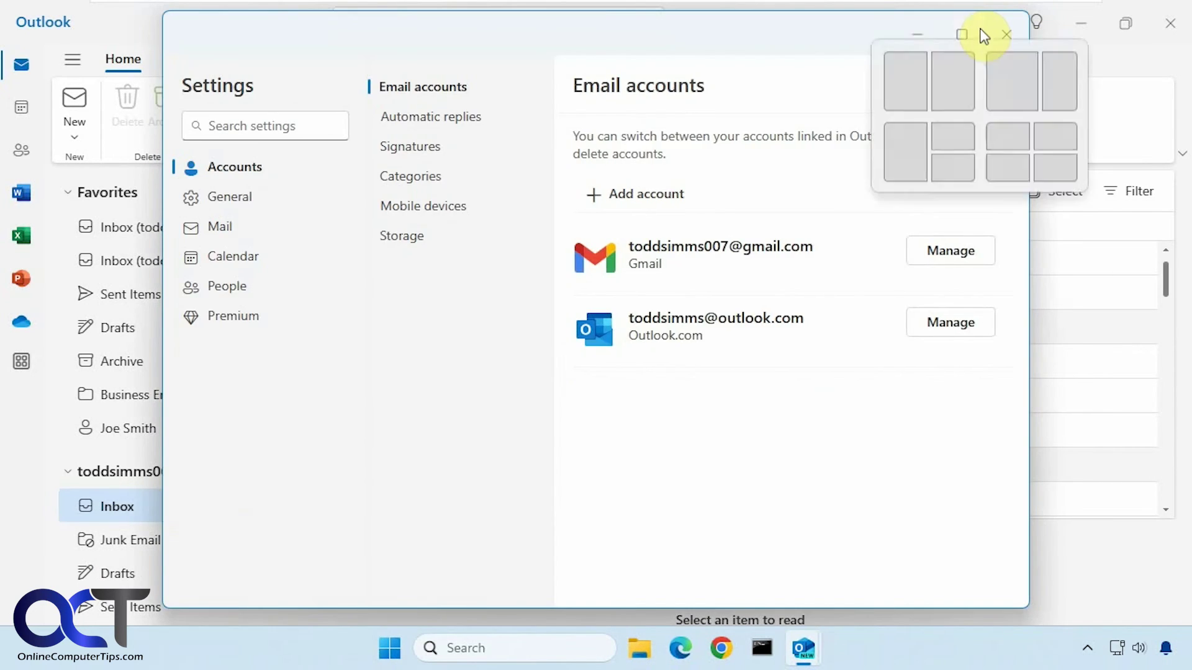
left_click(223, 227)
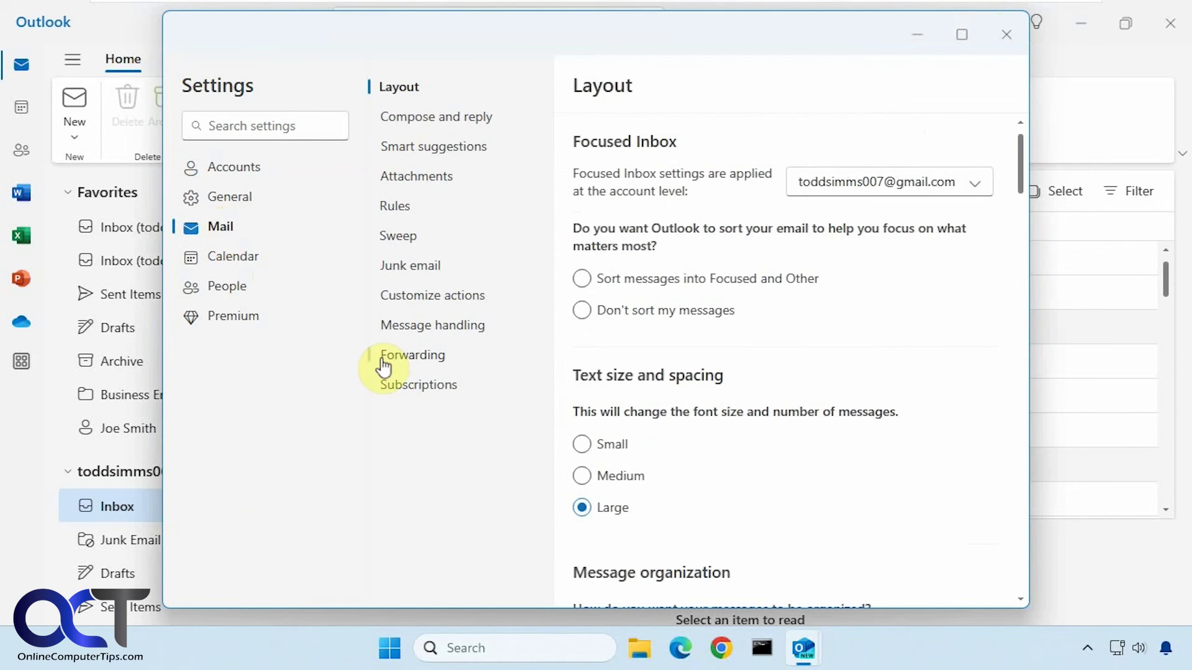
left_click(405, 386)
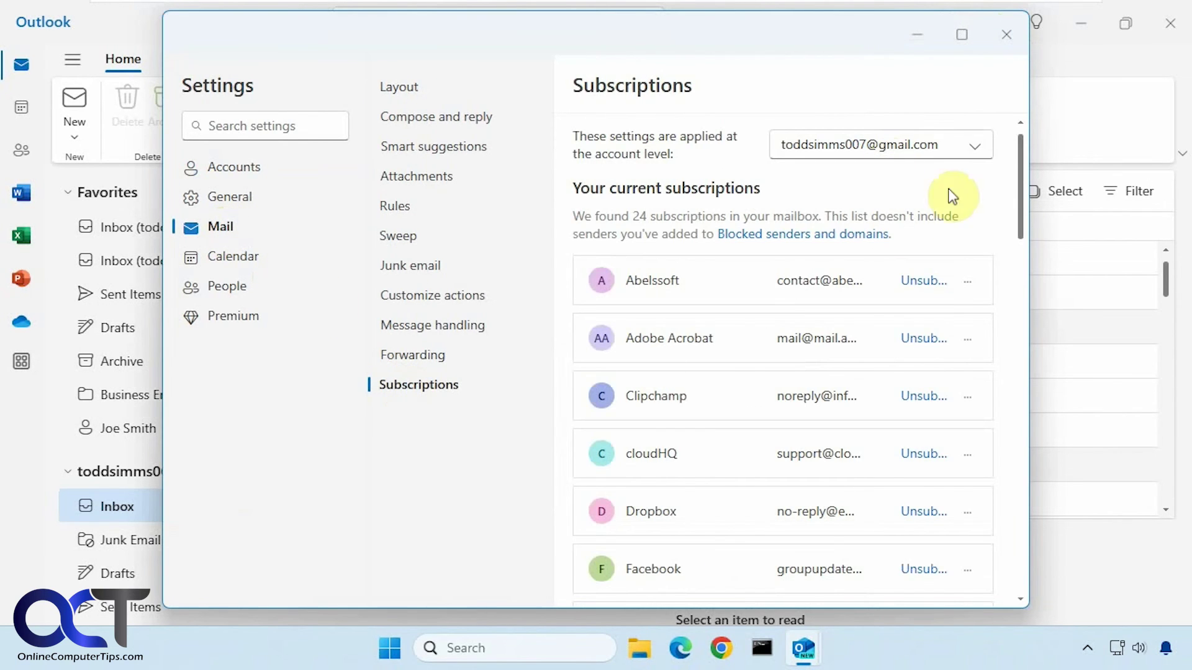
scroll(1020, 206, "down", 1)
left_click_drag(1019, 207, 1016, 564)
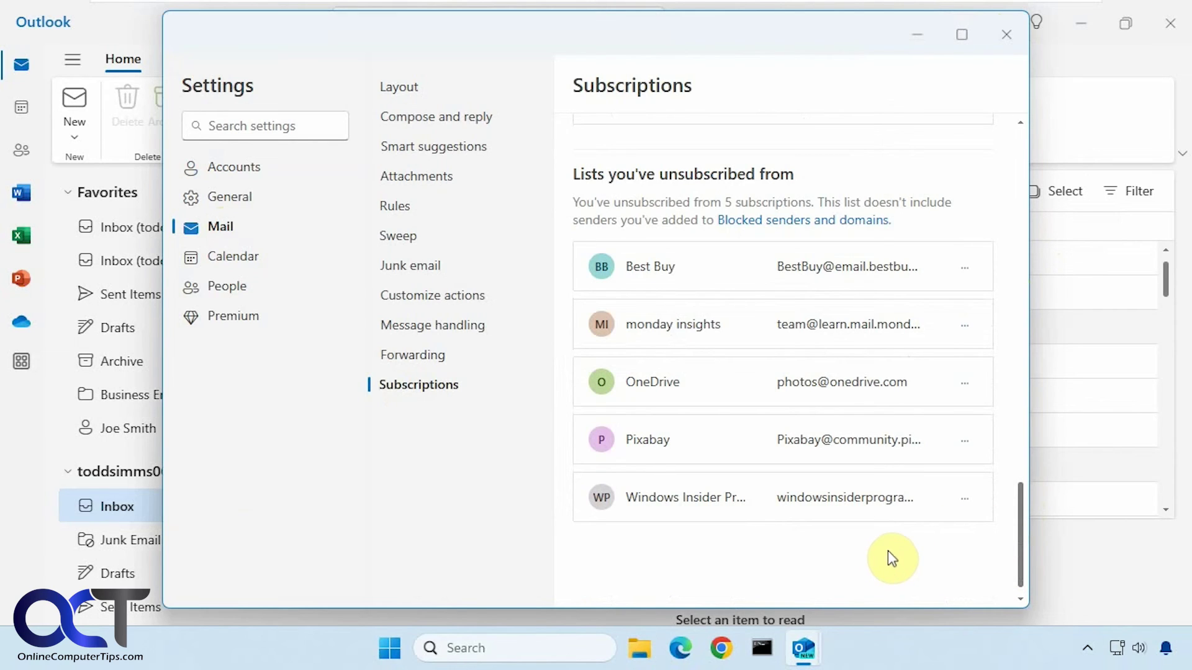
left_click(964, 498)
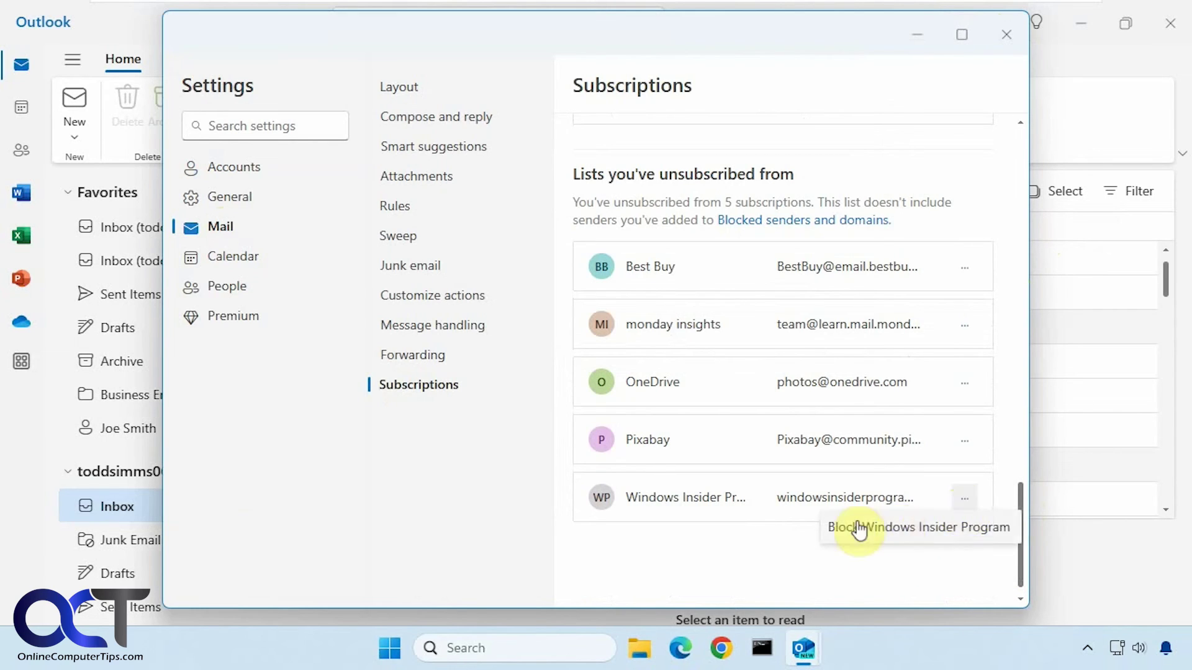
left_click(683, 556)
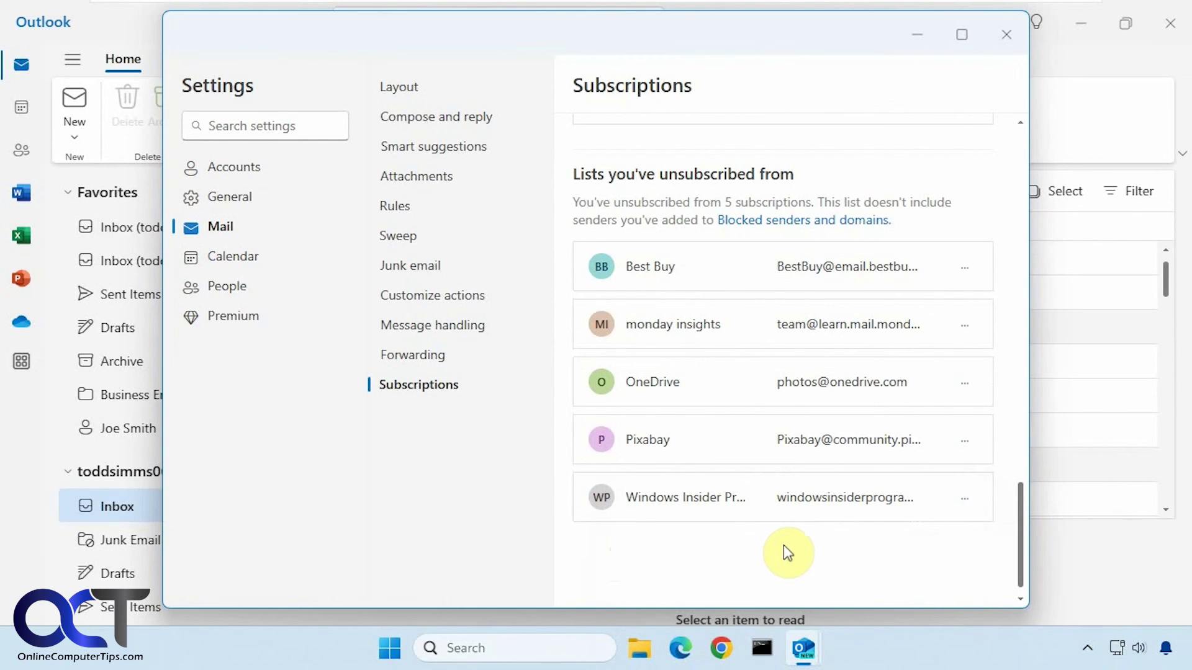